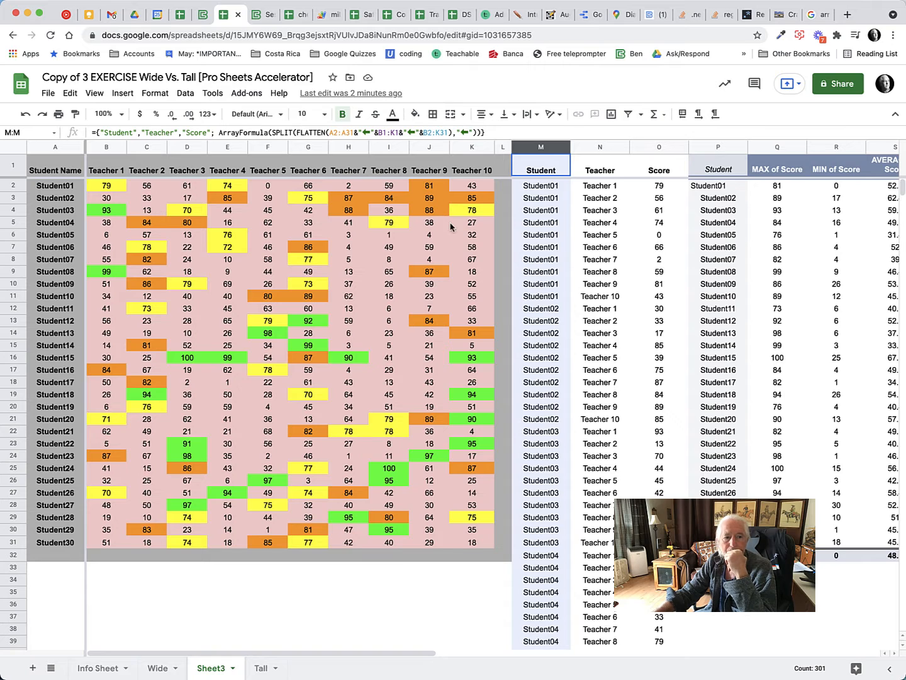
- Review the conditional formatting rules applied to the student score grid B2:K31
click(262, 295)
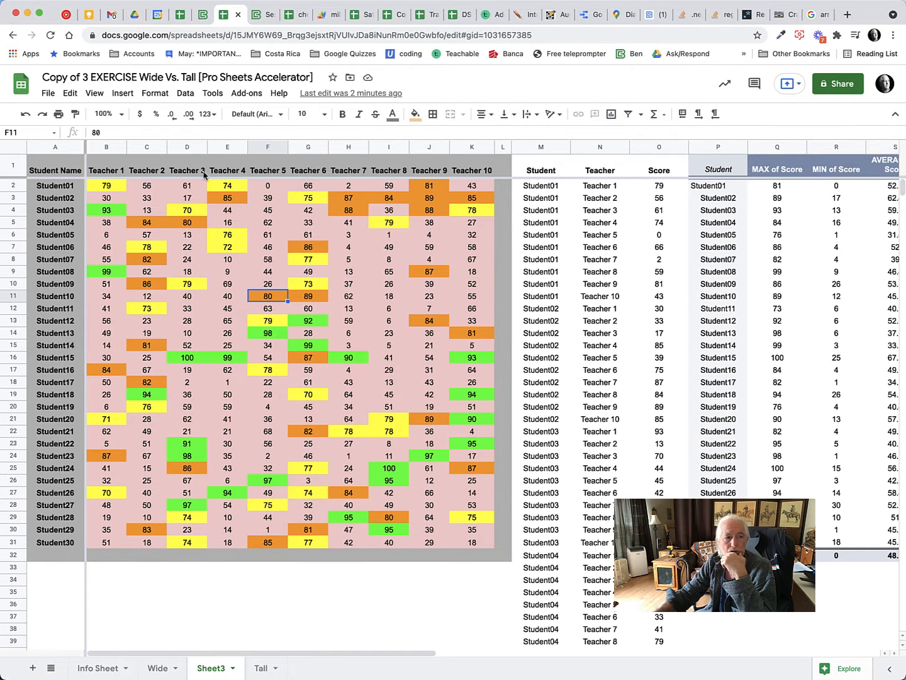
click(154, 95)
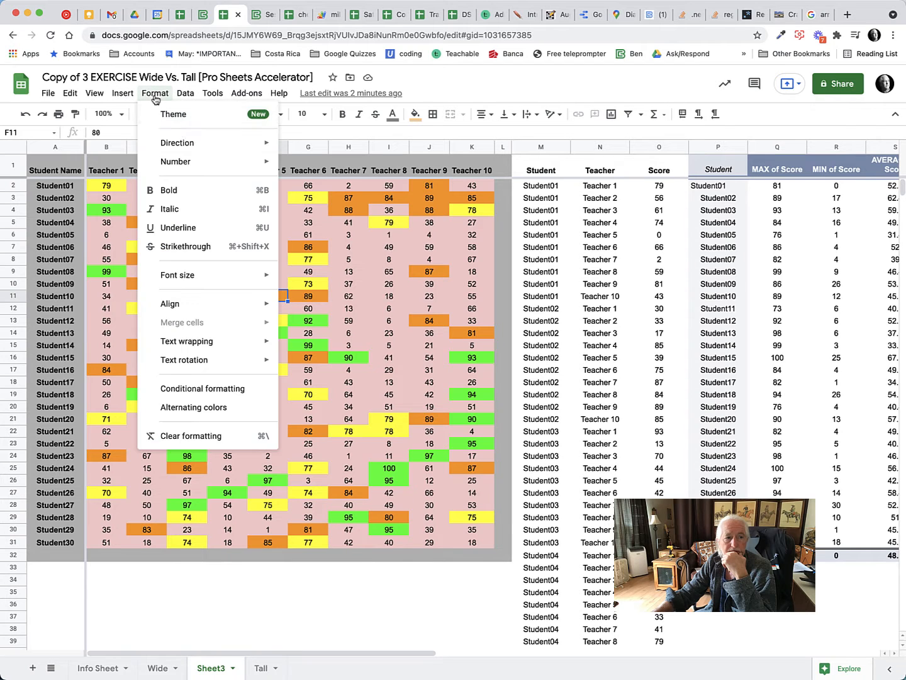
click(184, 389)
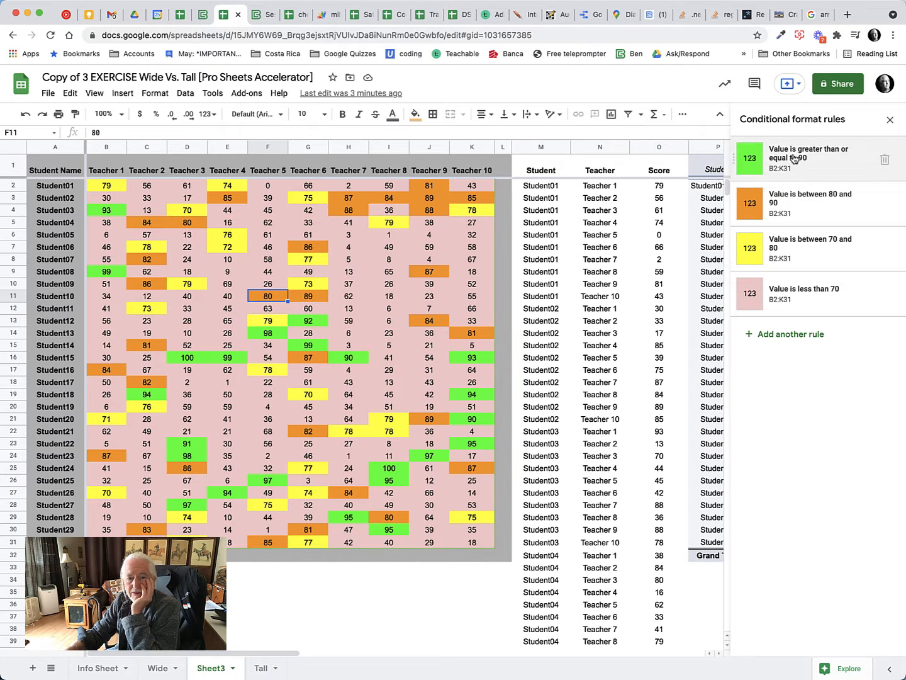
click(890, 119)
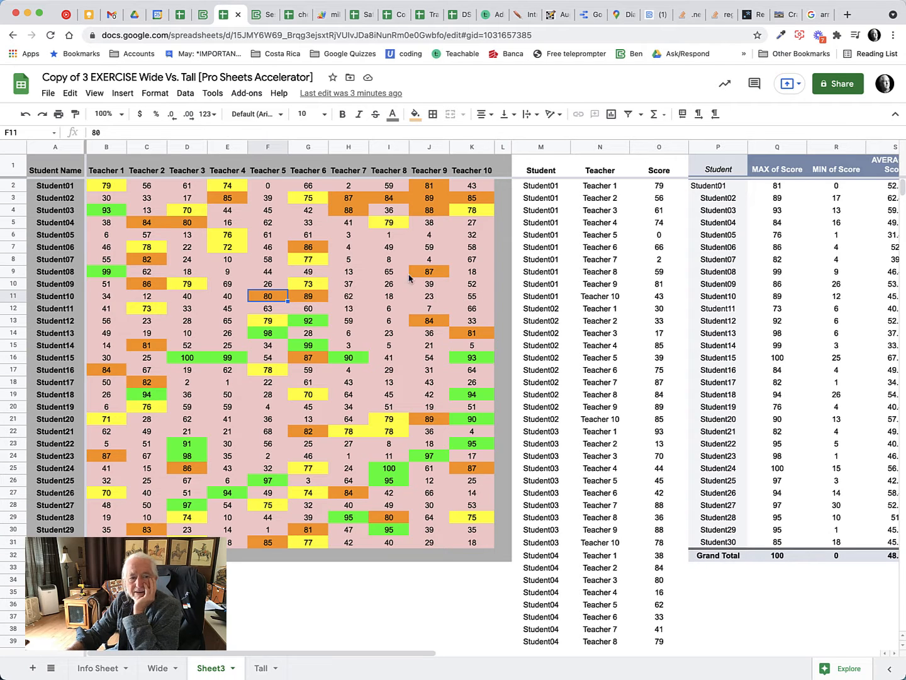
- Examine the Teacher 1 average pivot table's settings, the Wide sheet's unpivot example and the formula in M1 of Sheet3
scroll(409, 277, right, 5)
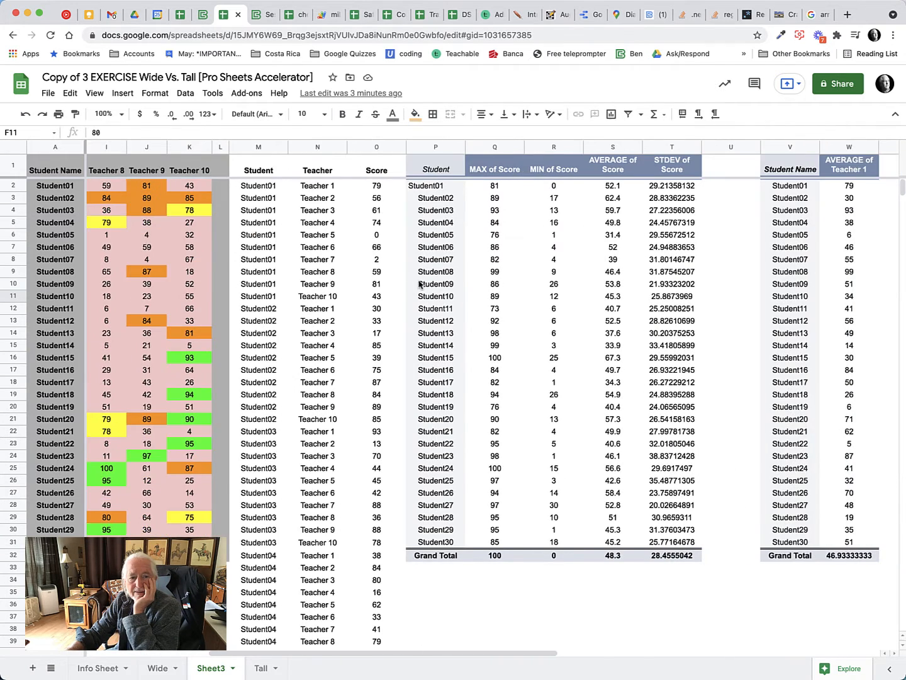
scroll(582, 256, right, 5)
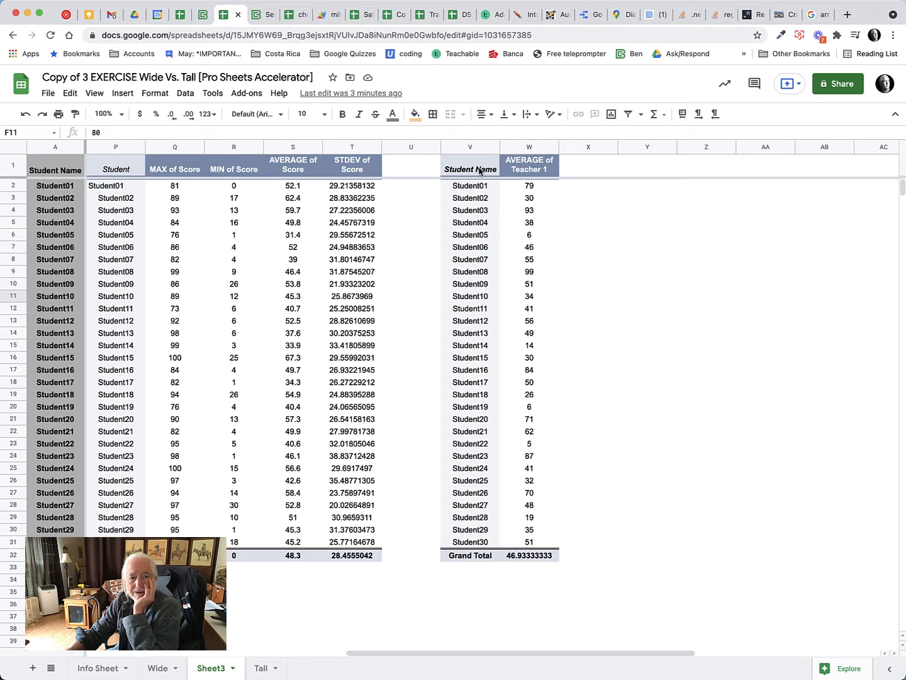
click(480, 171)
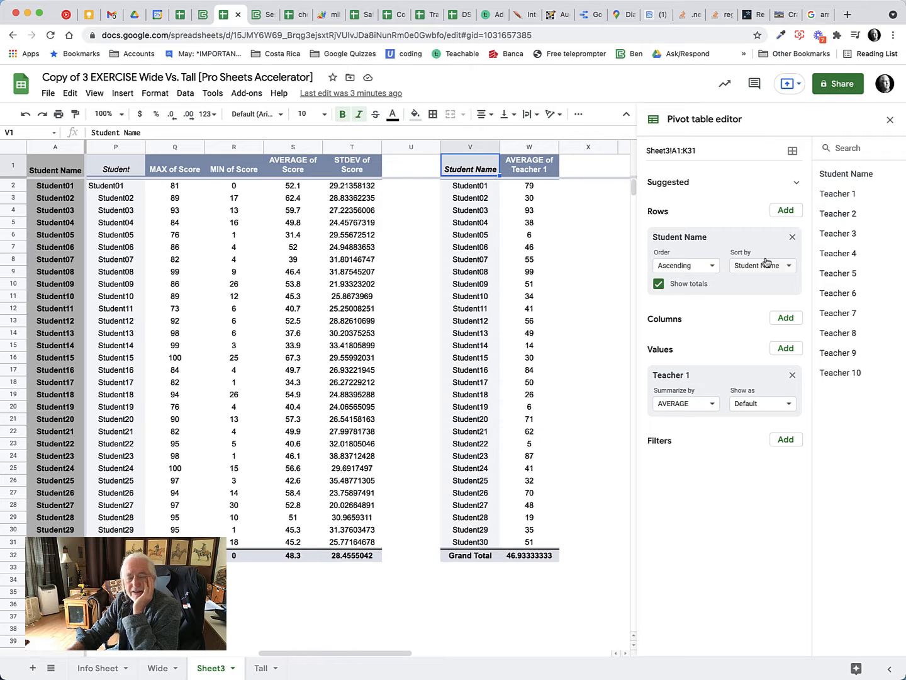
scroll(755, 269, left, 5)
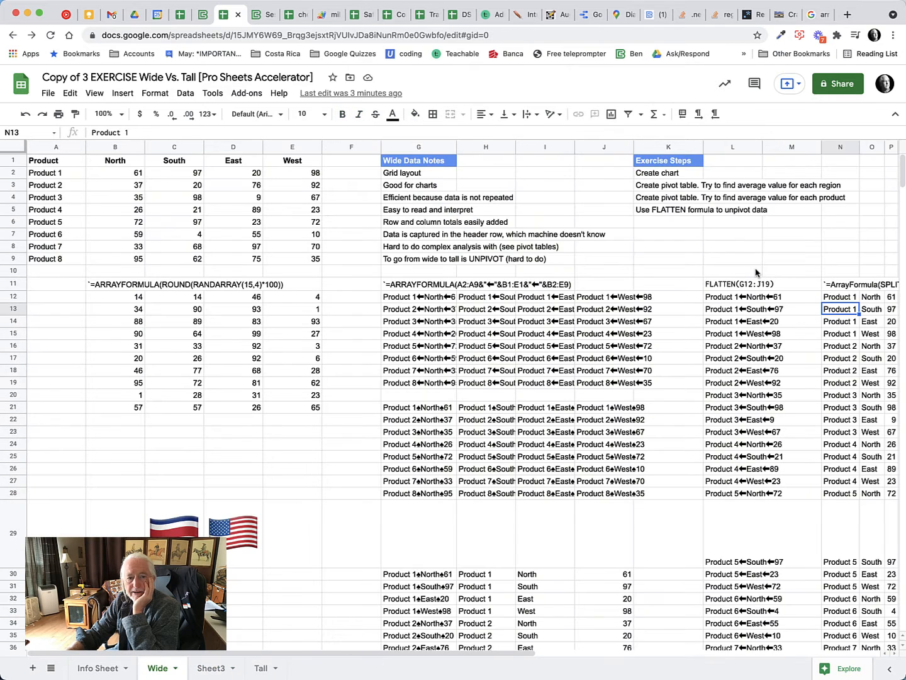
scroll(756, 272, right, 10)
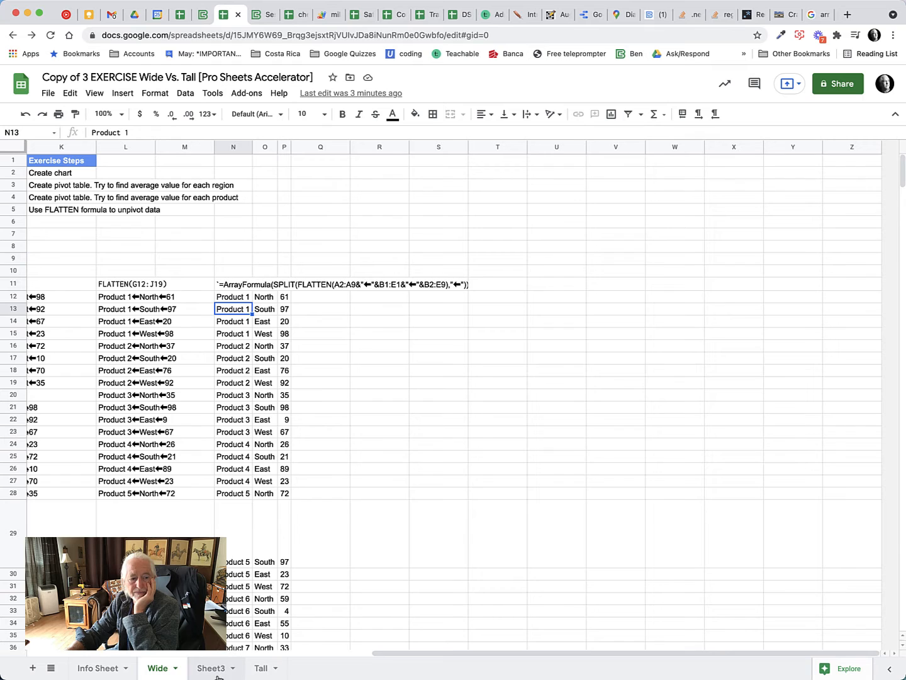
click(218, 675)
scroll(241, 422, right, 5)
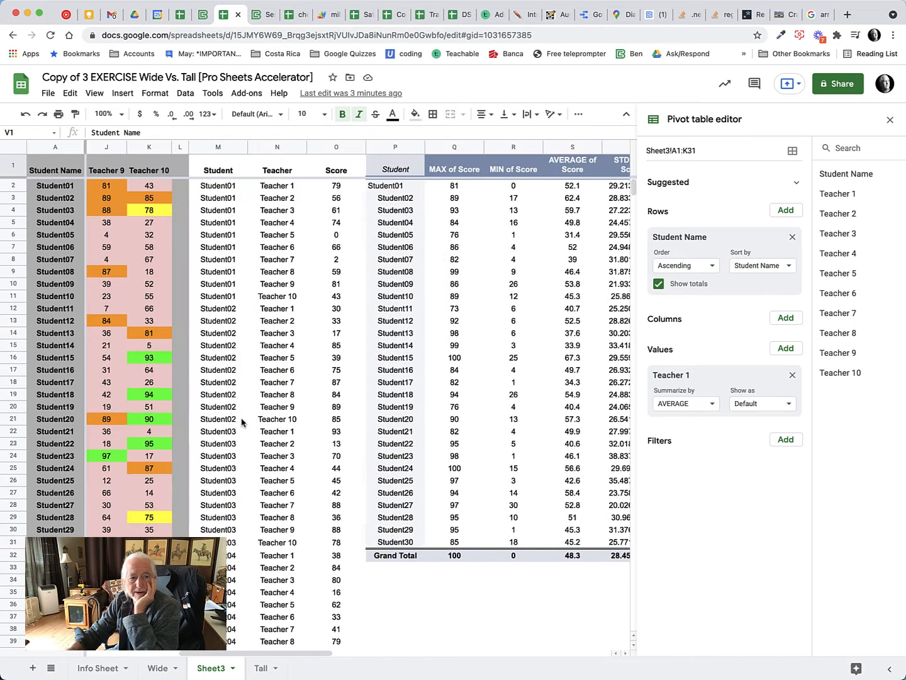
scroll(241, 421, left, 5)
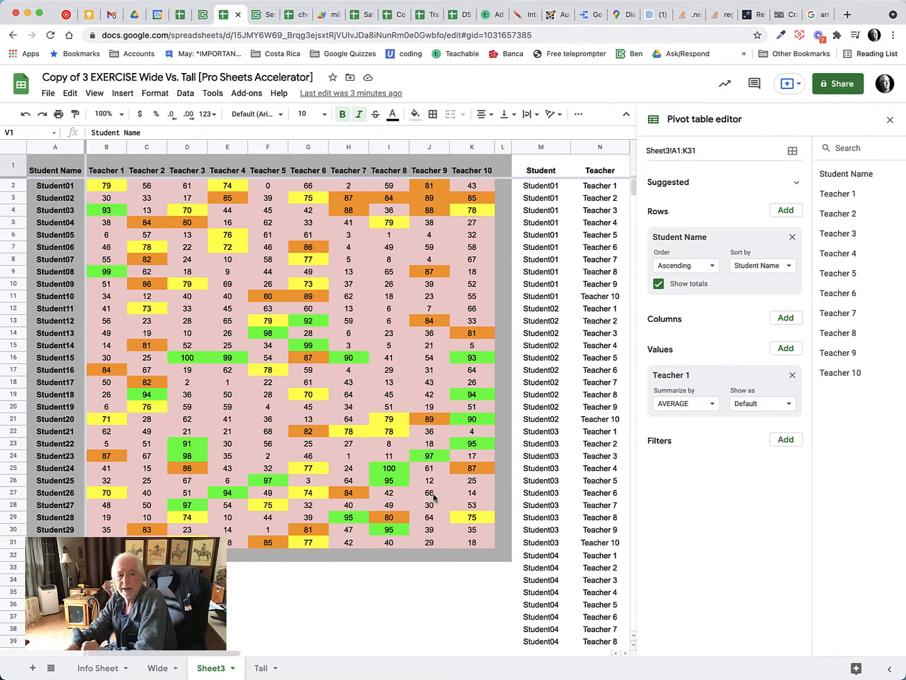
click(890, 119)
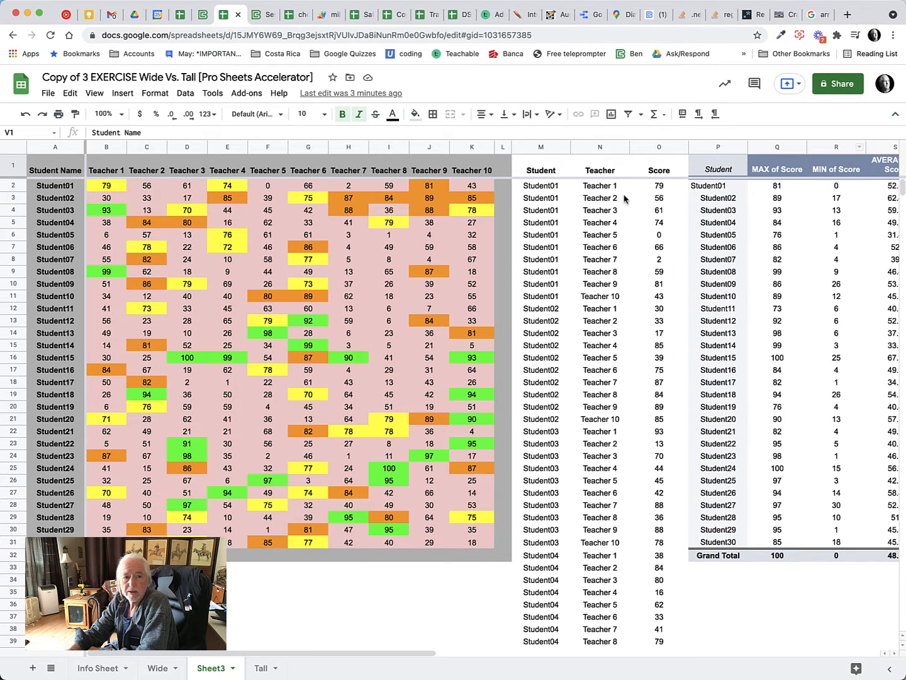
click(539, 173)
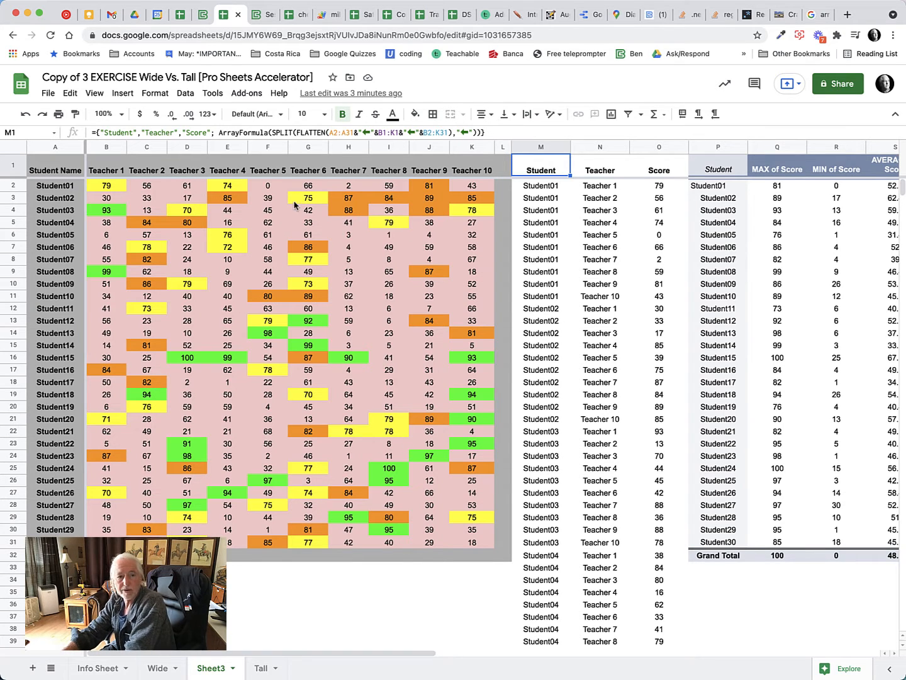
- Insert a stacked column chart of range A1:E7, and delete it
drag(56, 171, 210, 247)
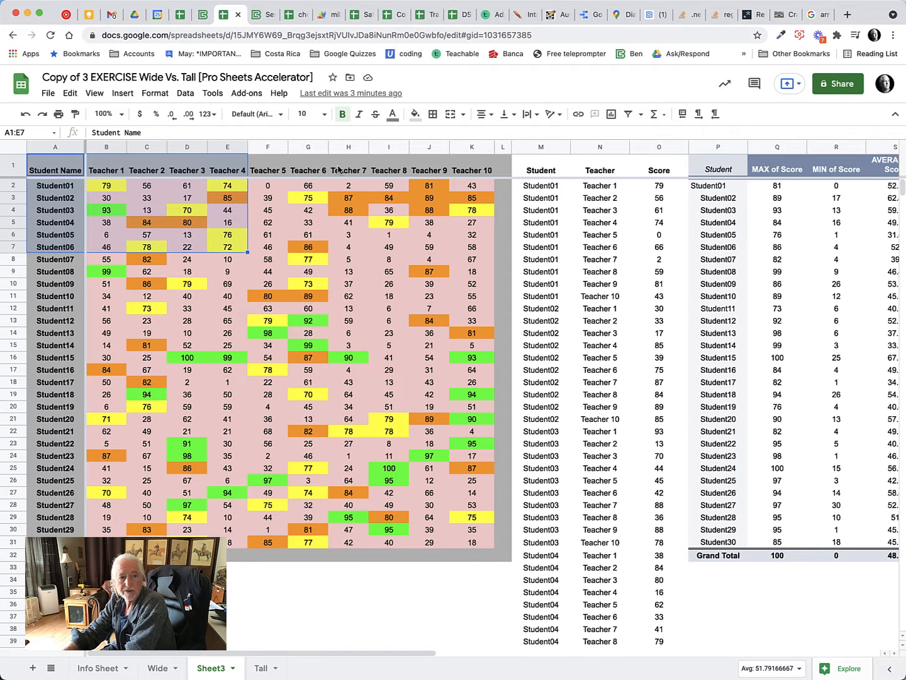
click(612, 115)
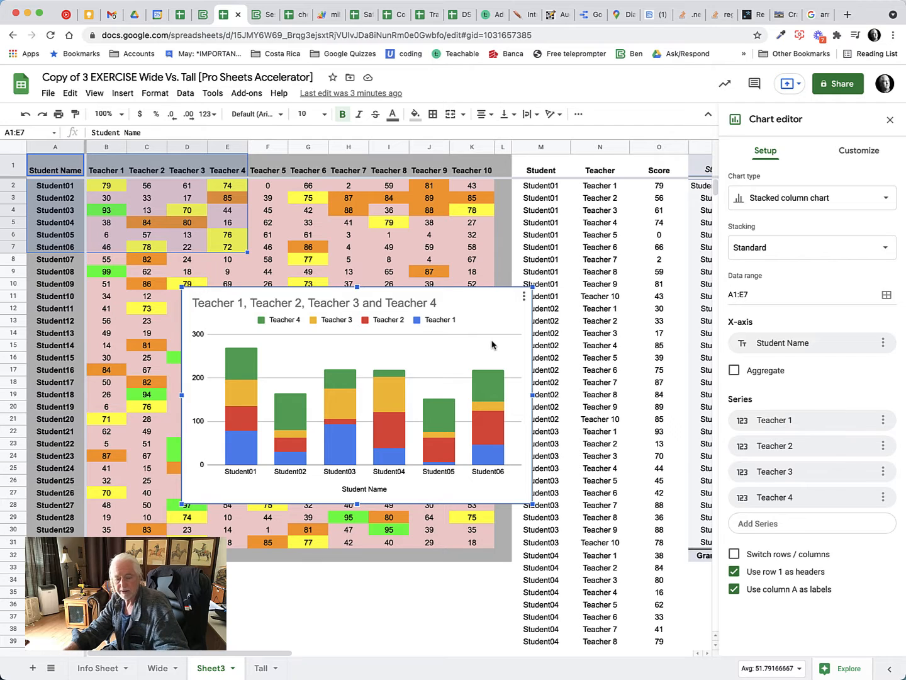
key(Delete)
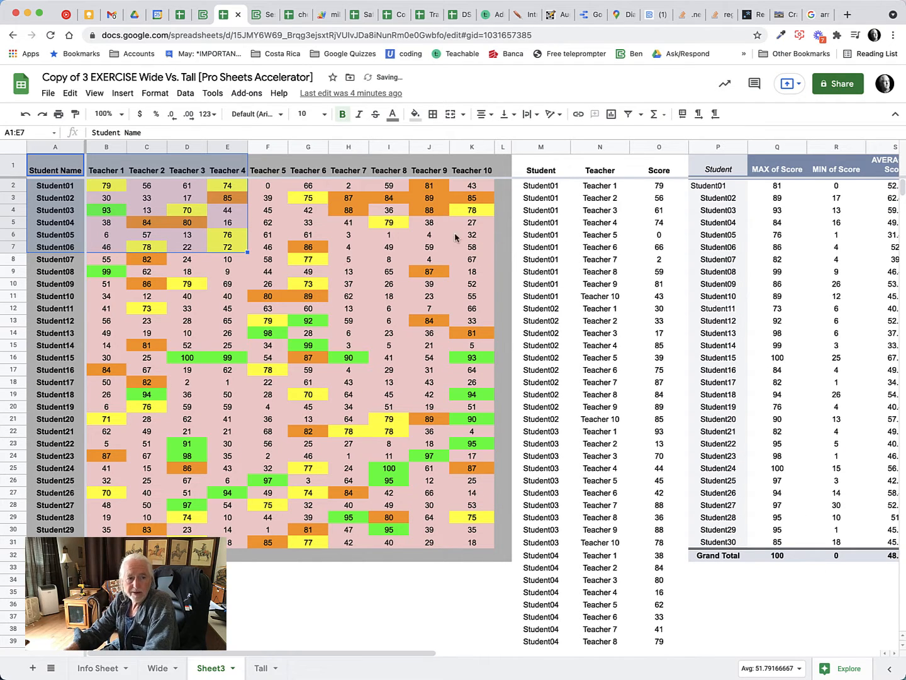
- Check the summary statistics of Student01's scores in B2:K2
click(259, 215)
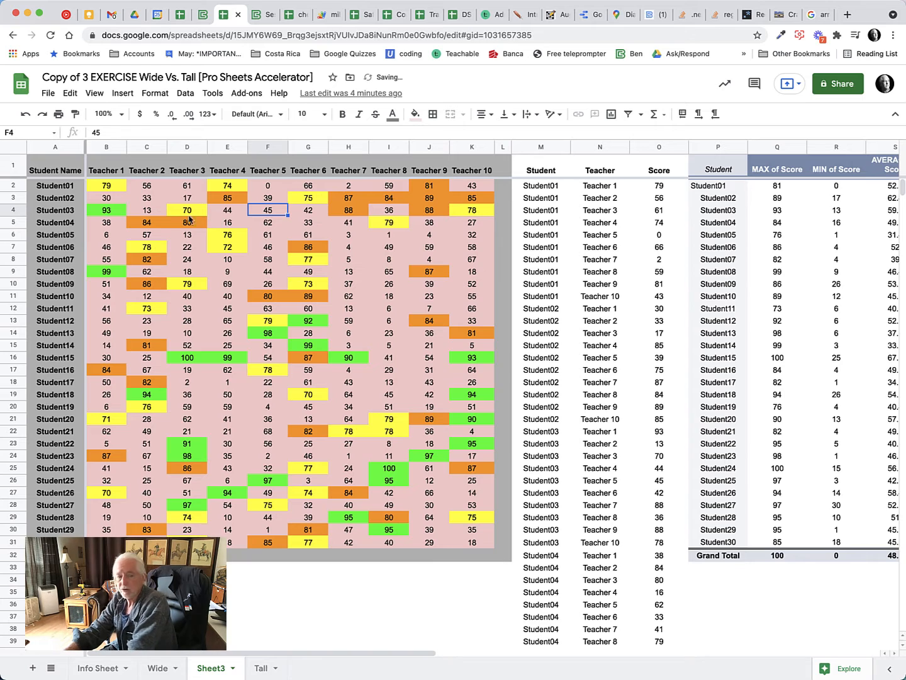
drag(110, 187, 479, 187)
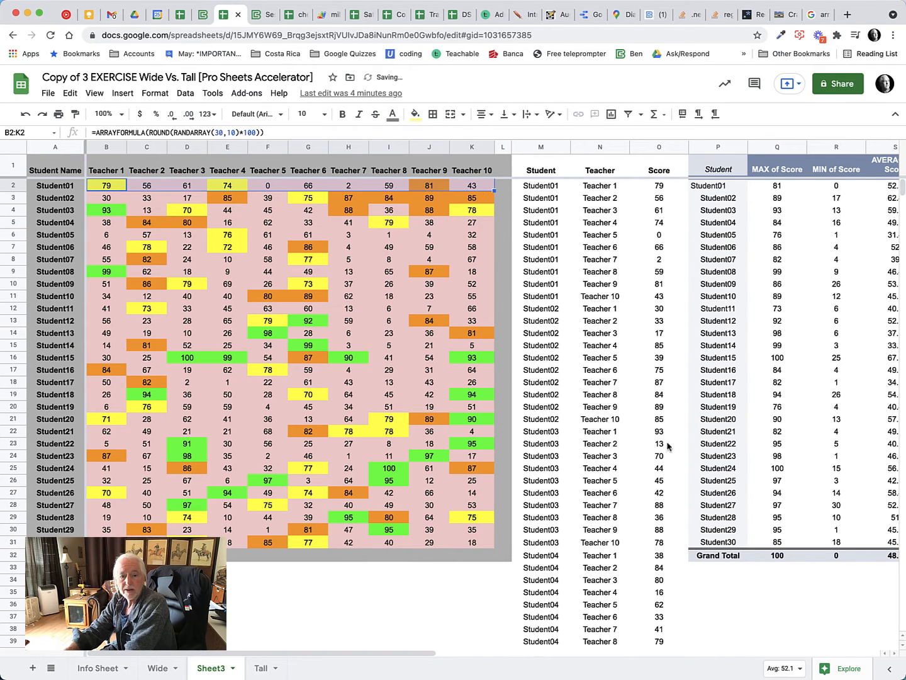
click(786, 668)
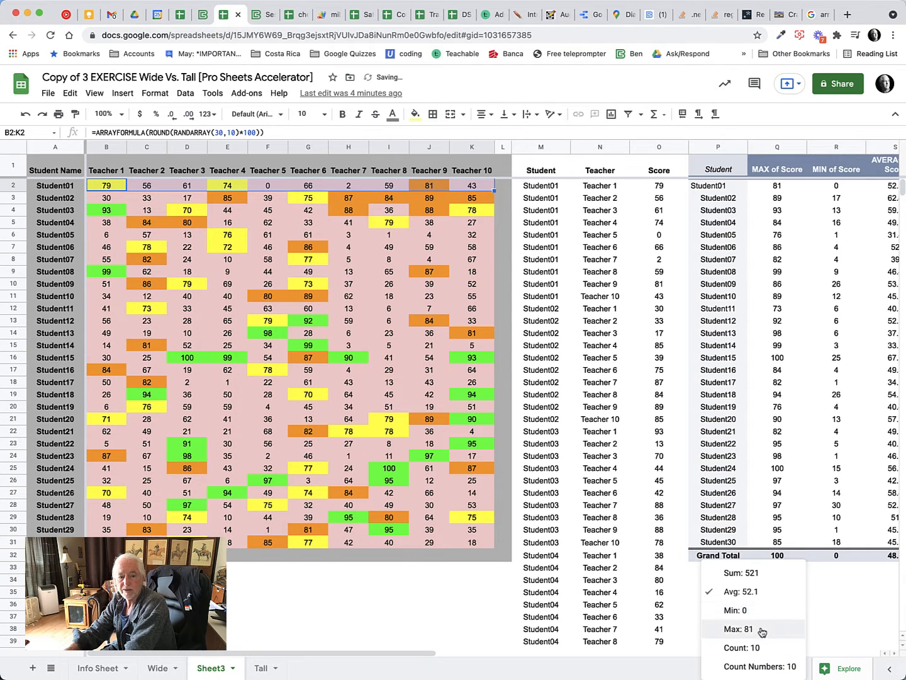
click(491, 593)
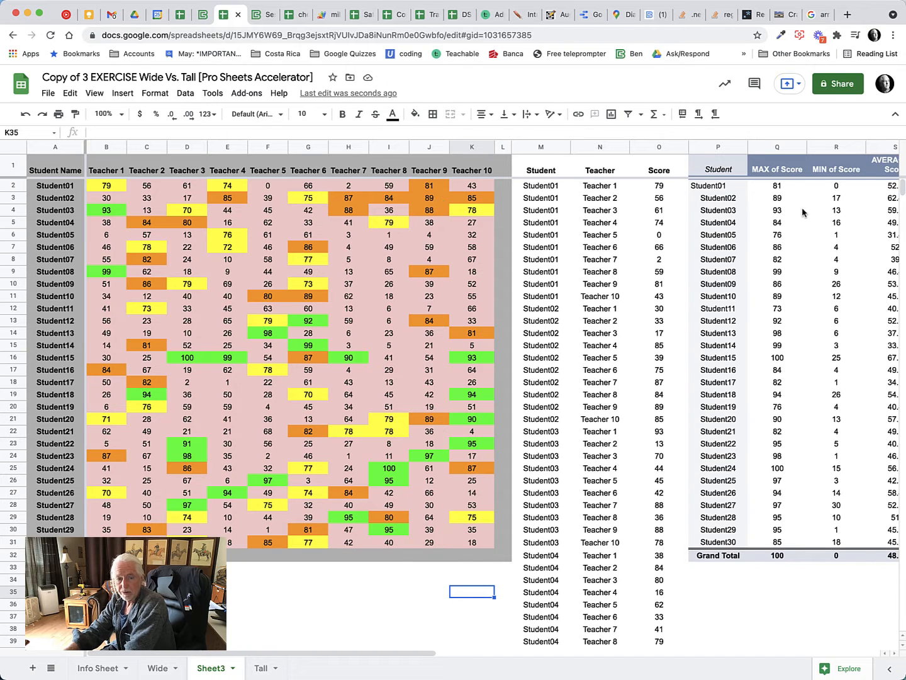
- Examine the unpivot formula in M1 and the settings of the pivot table that summarizes scores by student
click(552, 172)
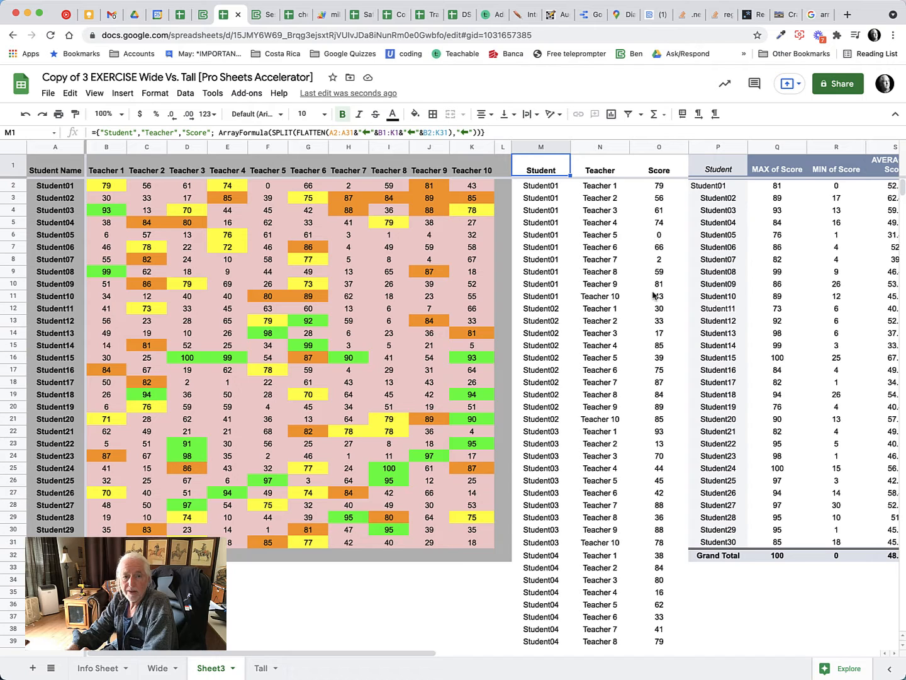
scroll(649, 289, right, 1)
click(679, 167)
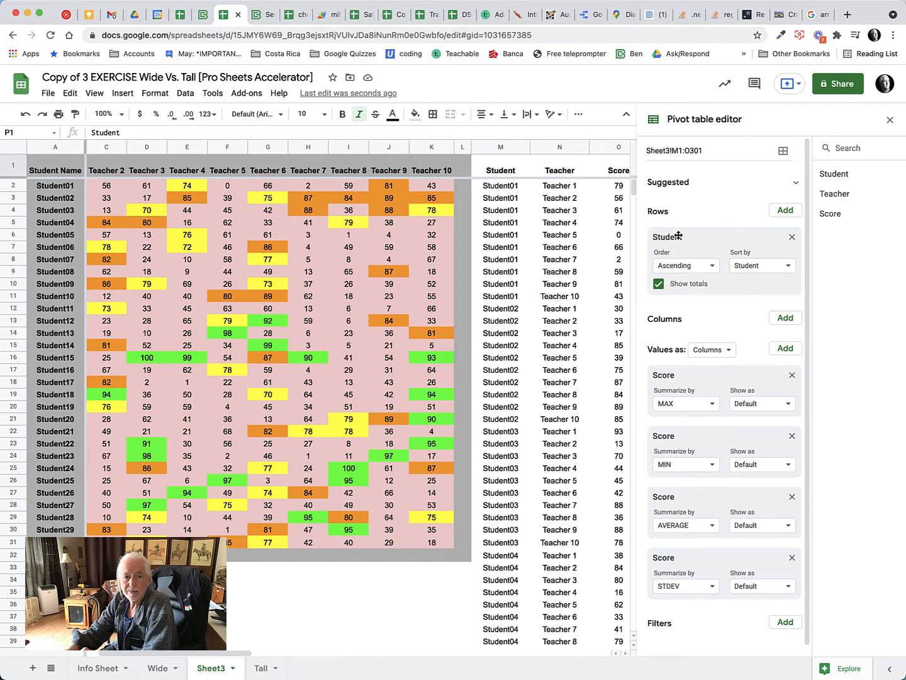
scroll(585, 281, right, 3)
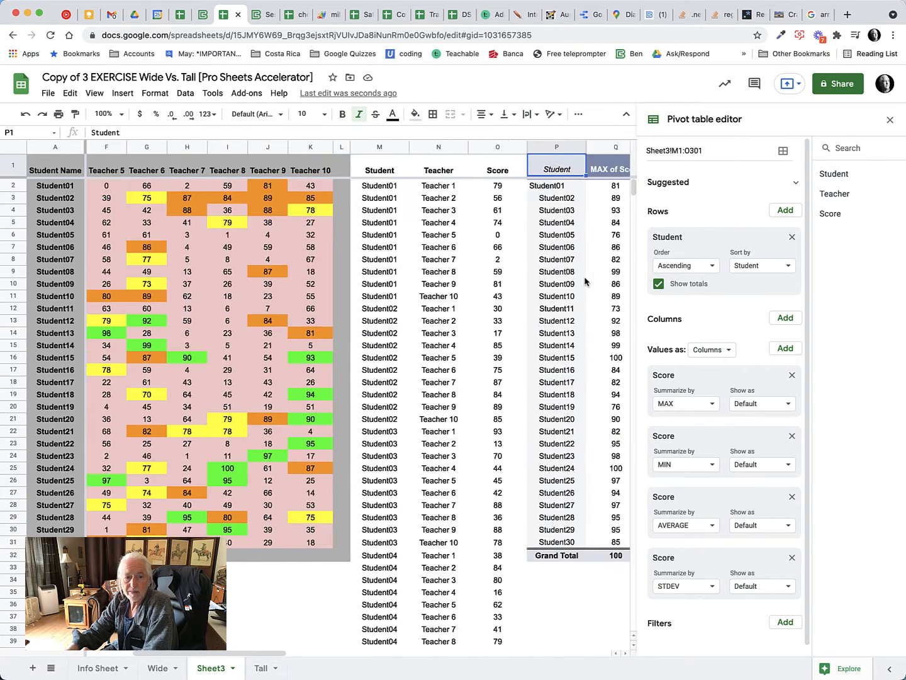
scroll(585, 281, right, 5)
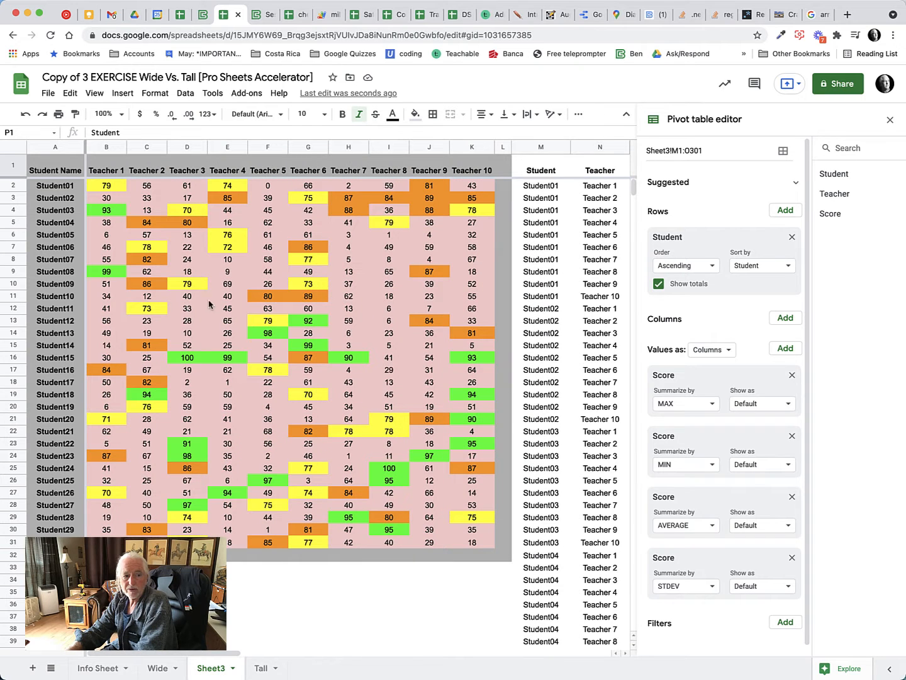
- Insert a column chart of pivot table range P1:S11, widen it to reach across column O, and close the chart editor
scroll(328, 323, right, 10)
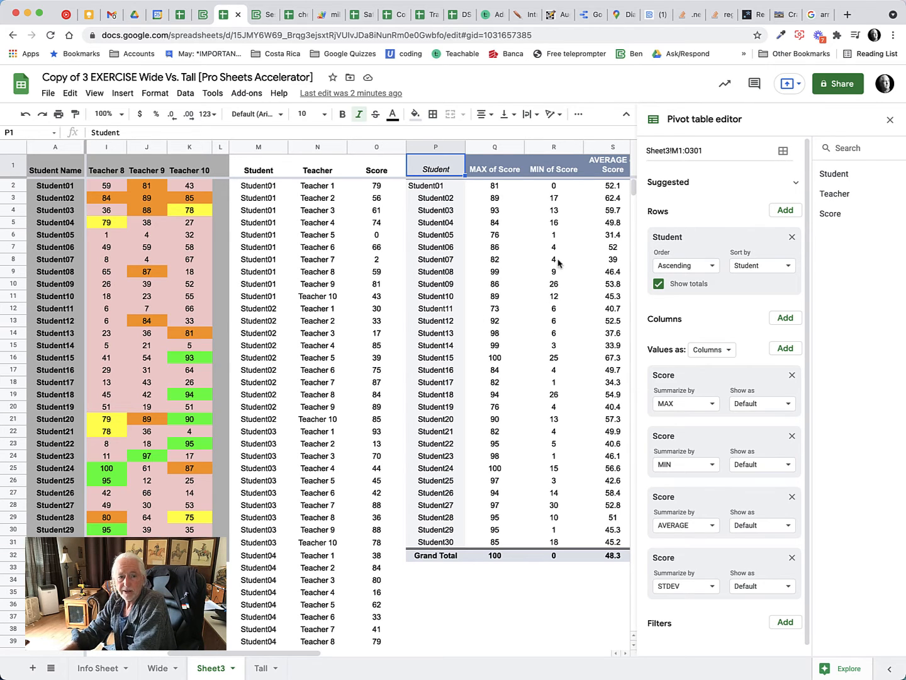
drag(442, 168, 608, 297)
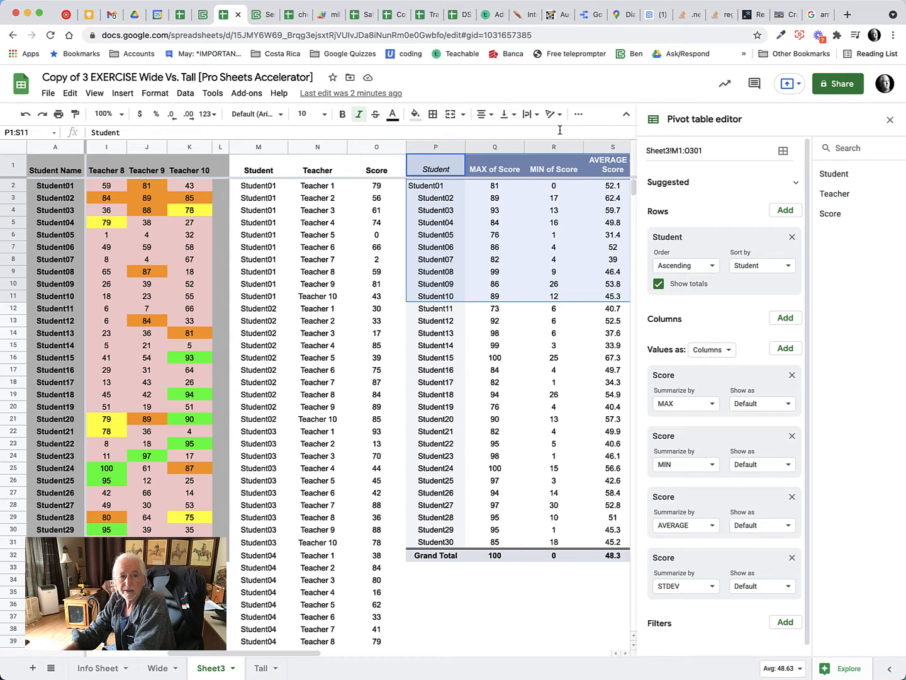
click(578, 114)
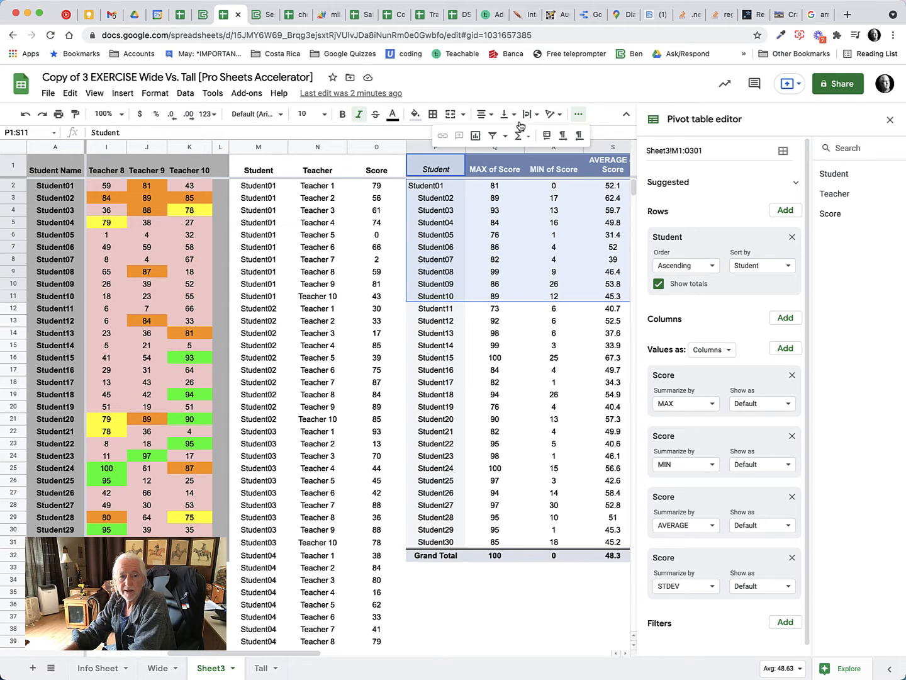
click(475, 135)
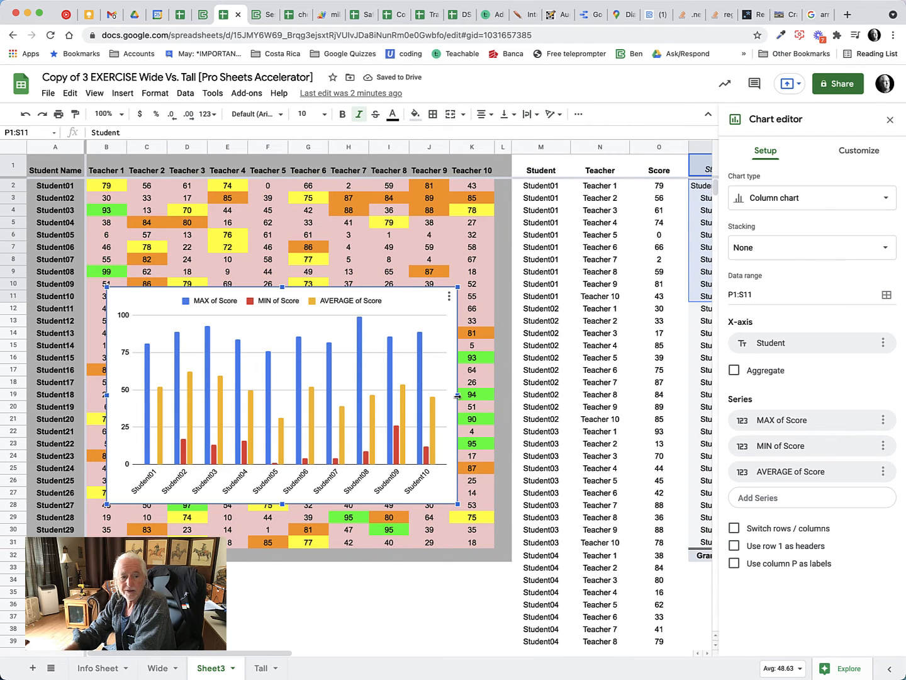
drag(458, 396, 711, 399)
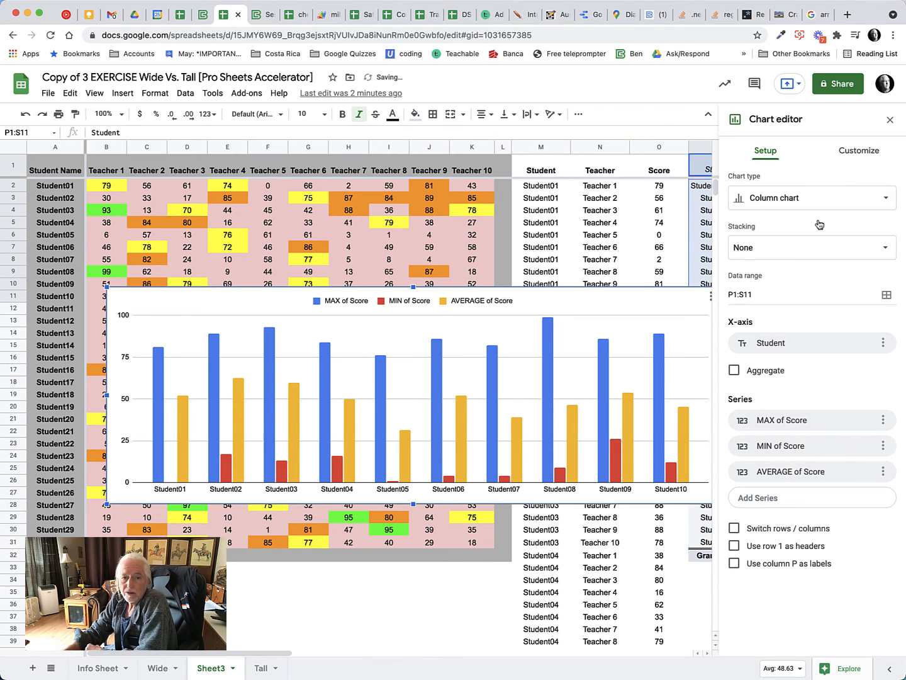
click(890, 121)
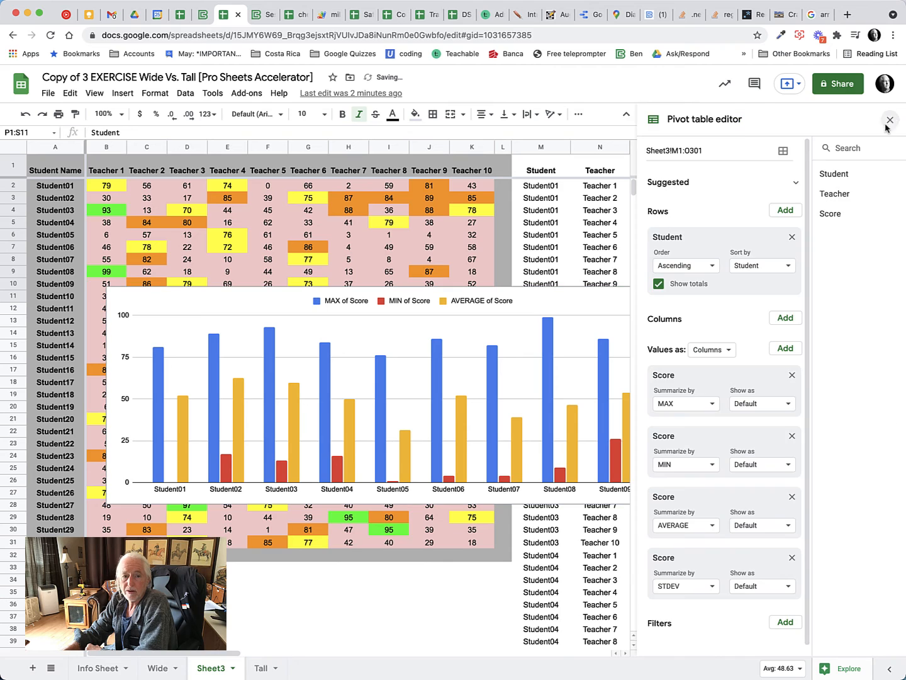